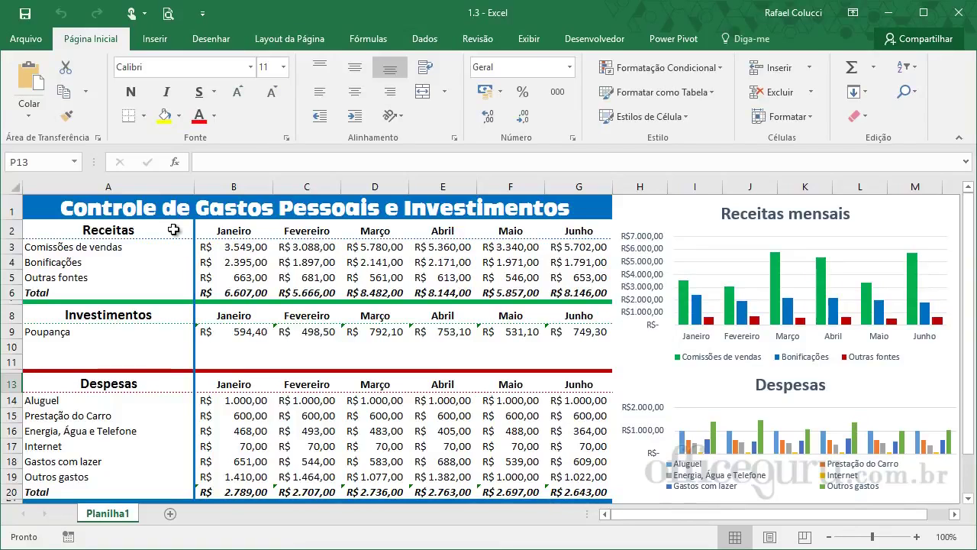
Step: Insert a 2D clustered column chart from the Receitas table, including the month headers and the three income rows (A2:G5)
left_click_drag(181, 231, 574, 276)
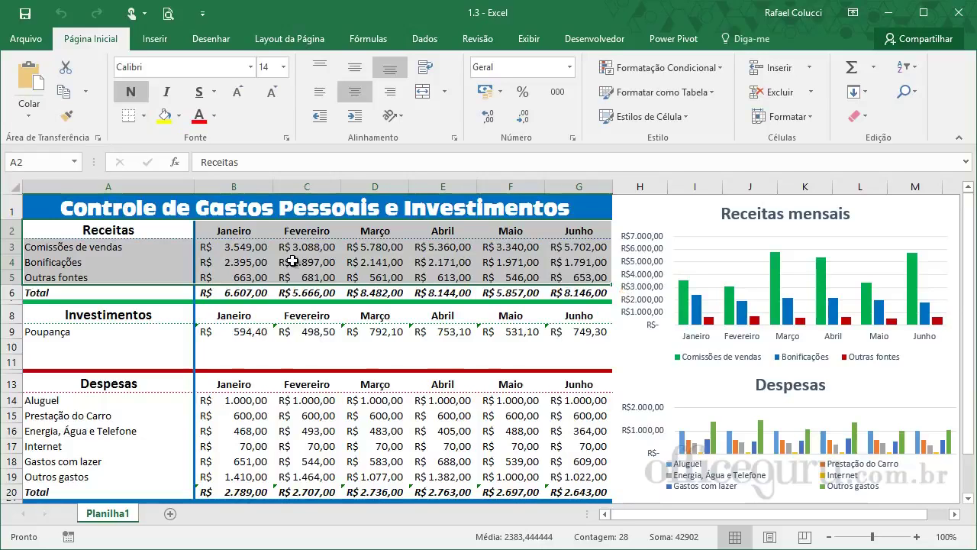
left_click(156, 44)
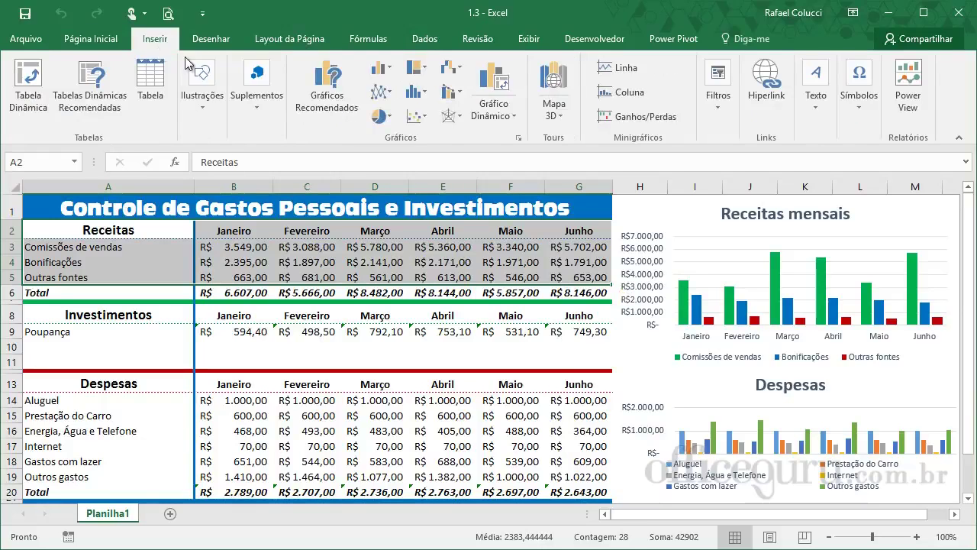
left_click(390, 81)
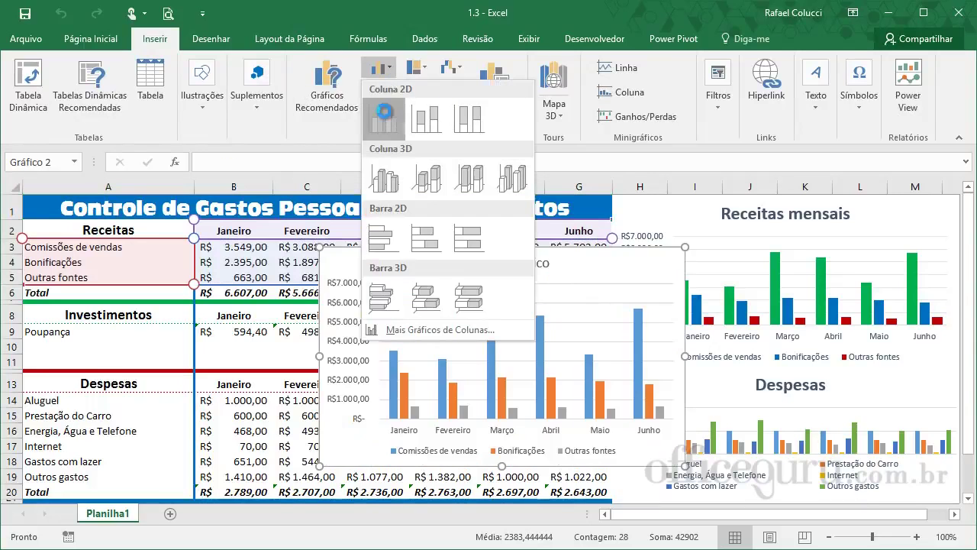
left_click(380, 114)
Step: Move the new column chart to its own new sheet named Gráfico
right_click(596, 257)
left_click(661, 440)
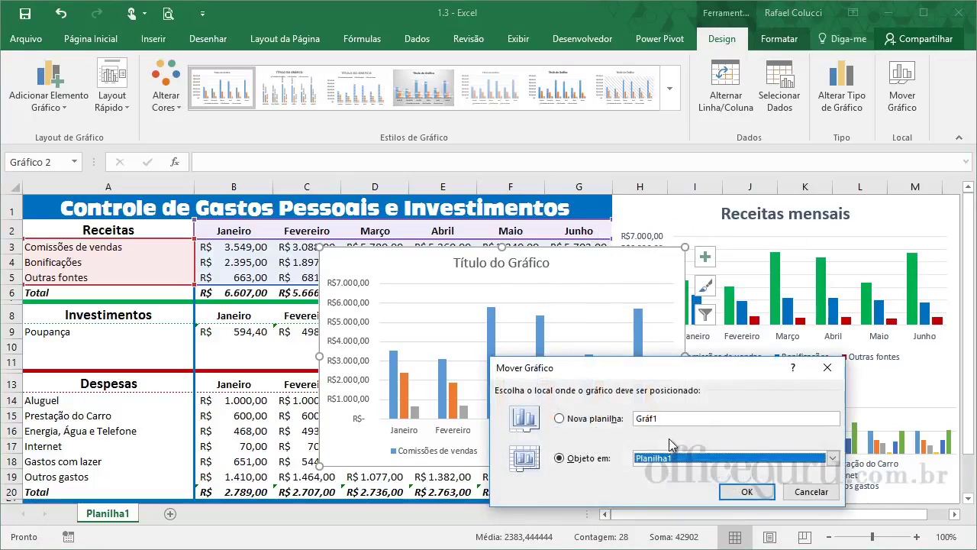
left_click(569, 421)
type("Gráfico")
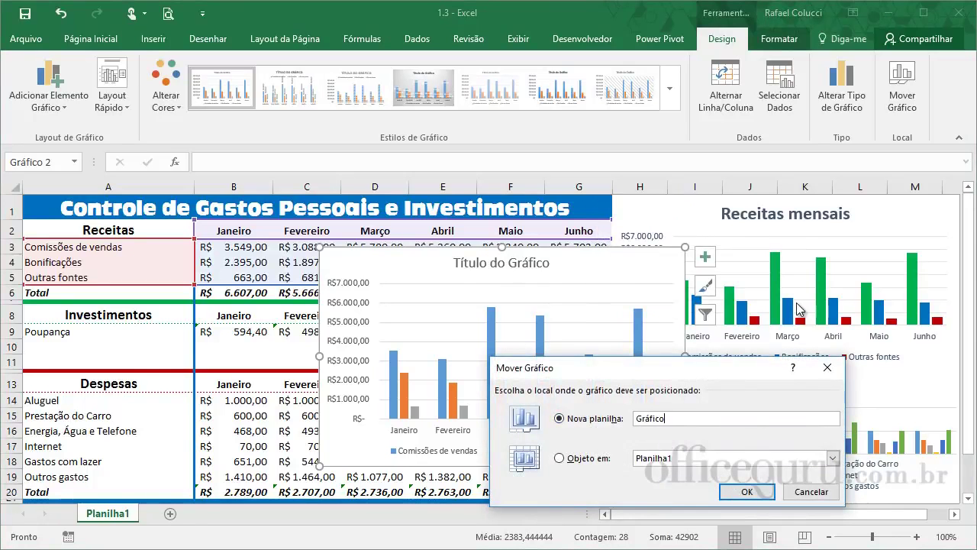
left_click(748, 492)
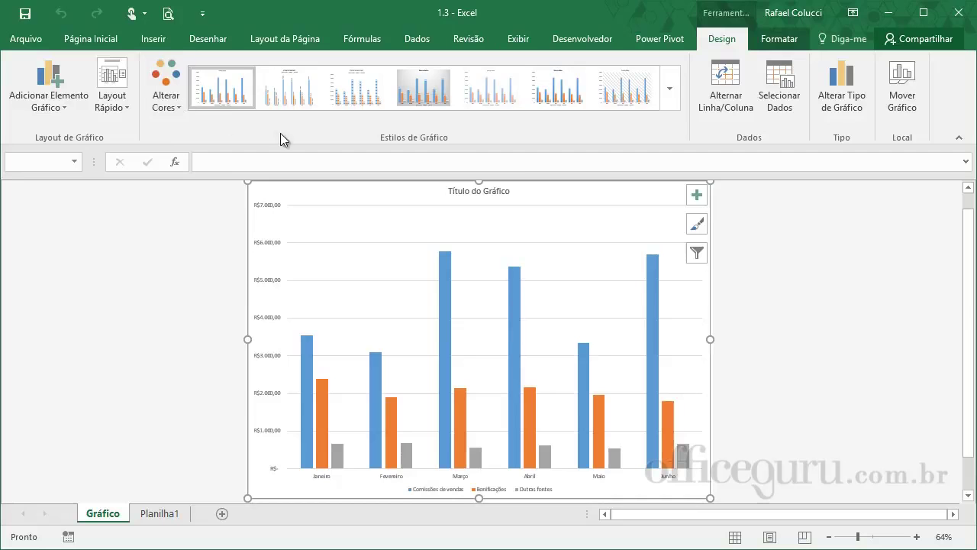
Step: Apply the second chart style, with an uppercase title and vertical data labels, to the chart
left_click(769, 44)
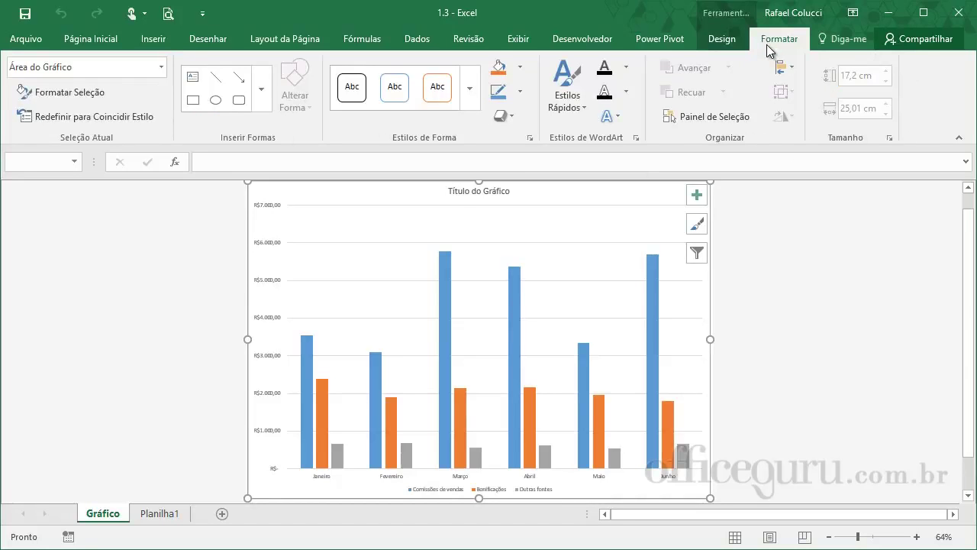
left_click(739, 41)
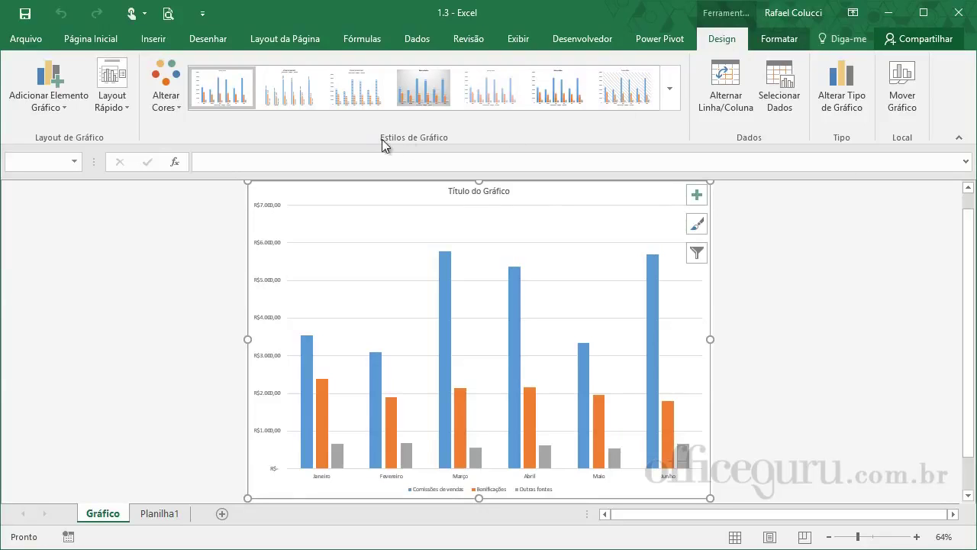
left_click(676, 97)
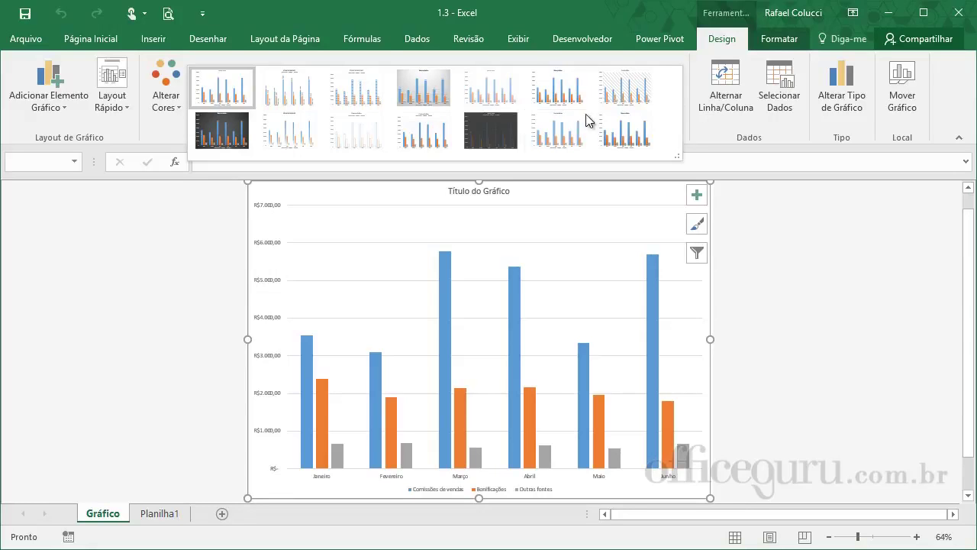
left_click(310, 101)
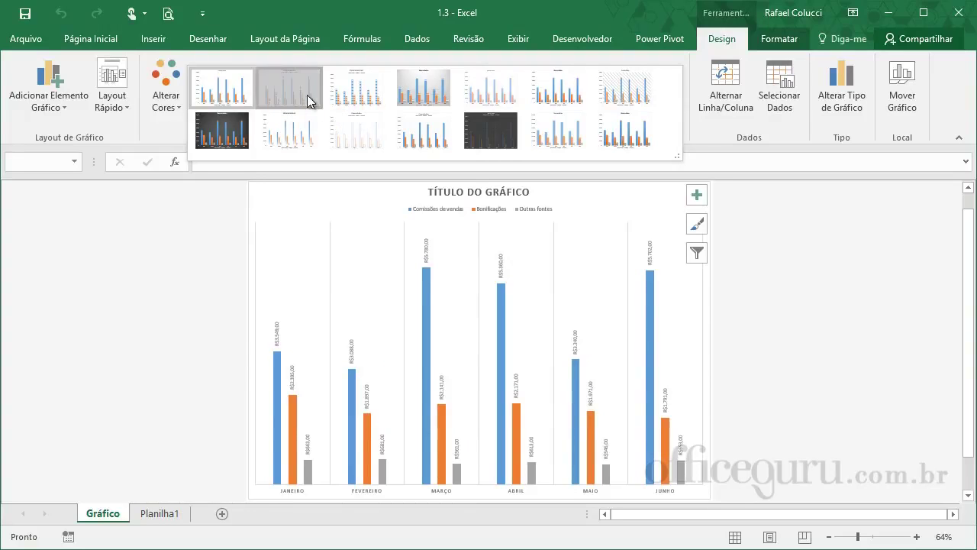
Step: Enlarge the font of the Bonificações data labels past size 18
left_click(443, 394)
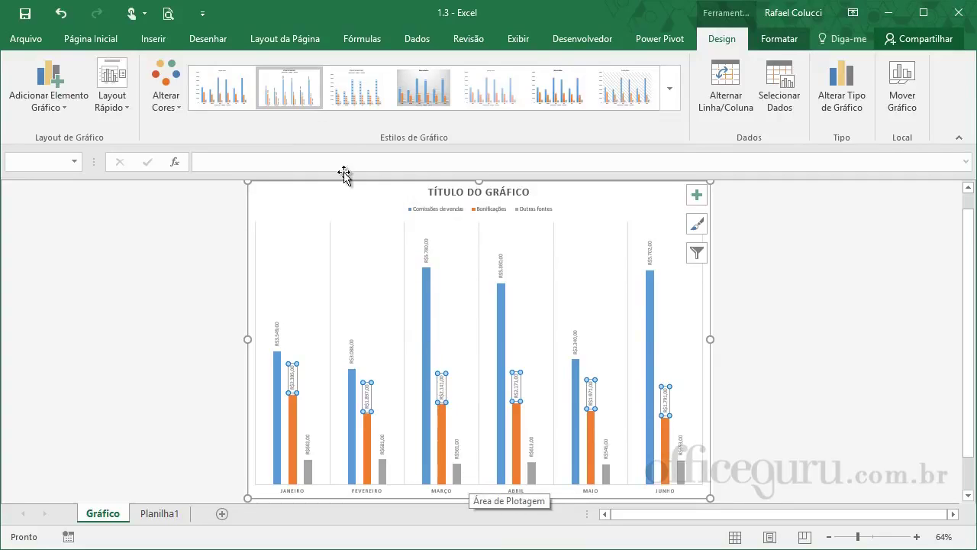
left_click(123, 46)
left_click(246, 97)
left_click(246, 97)
left_click(246, 98)
left_click(245, 98)
left_click(246, 98)
left_click(246, 97)
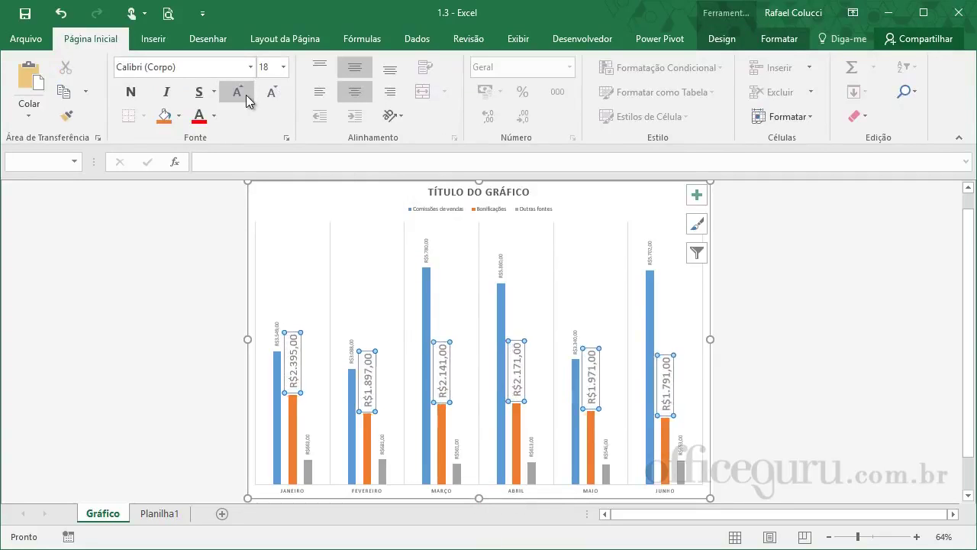
left_click(246, 98)
Step: Enlarge the font of the Outras fontes data labels to 16
left_click(383, 447)
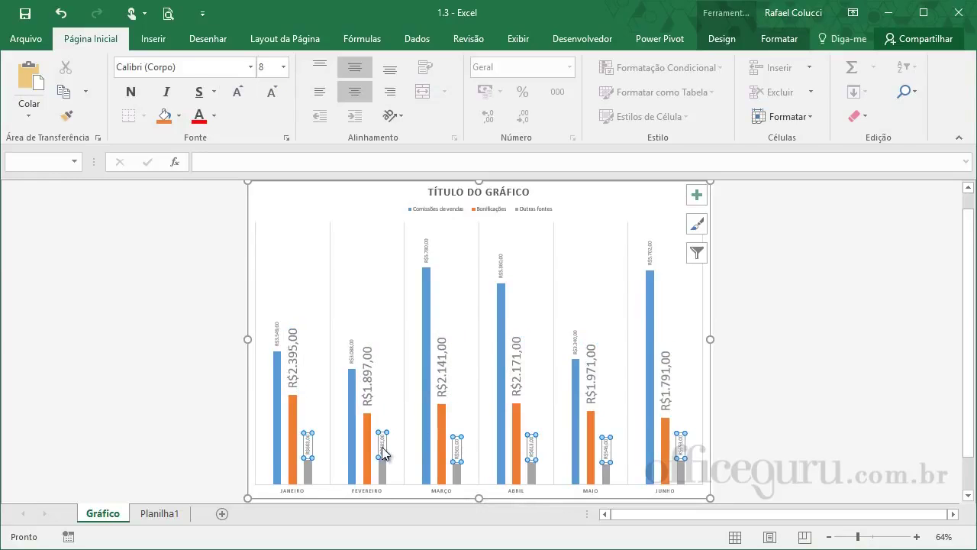
left_click(239, 96)
left_click(239, 96)
left_click(239, 95)
left_click(241, 98)
left_click(241, 97)
left_click(835, 362)
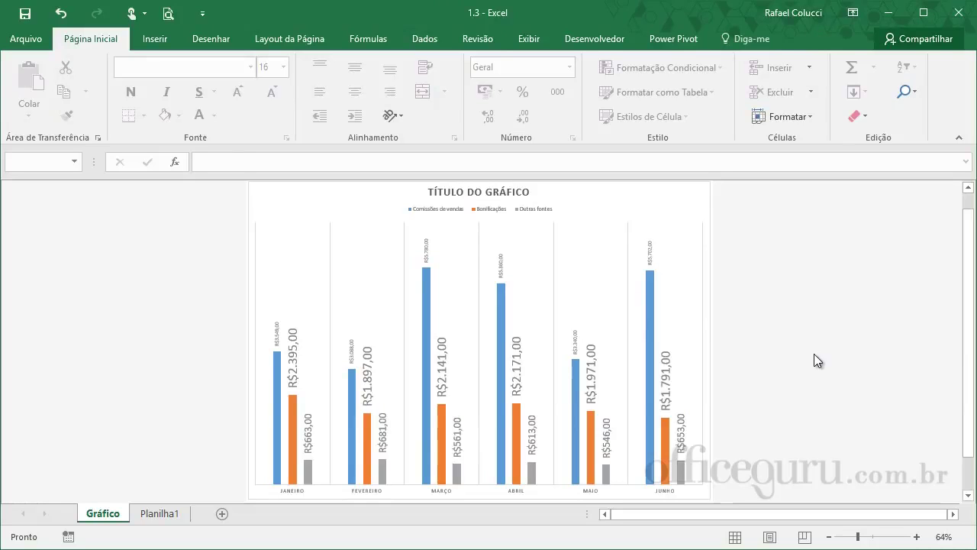
Step: Try several other chart styles on the chart, including the hatched background, the dark outlined-column and the gradient-column ones
left_click(688, 217)
left_click(726, 38)
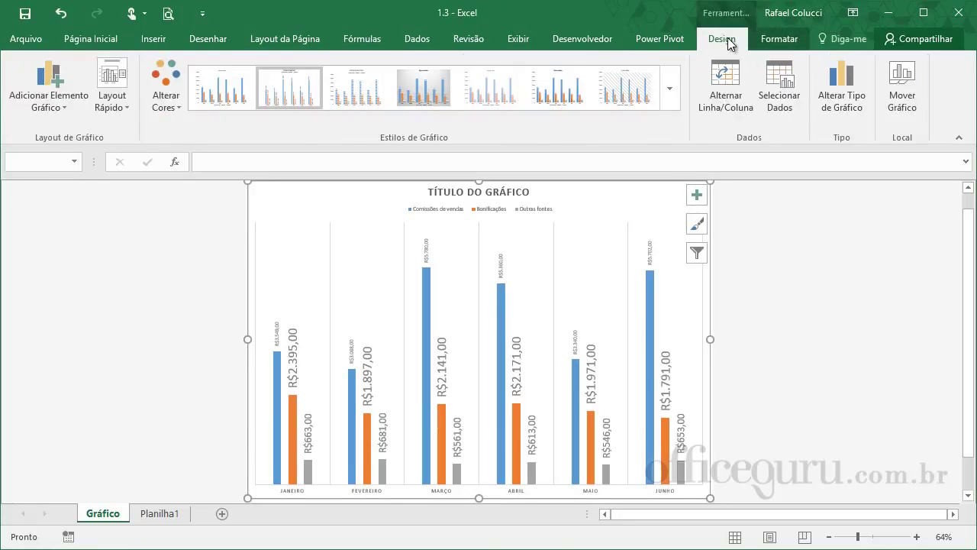
left_click(643, 97)
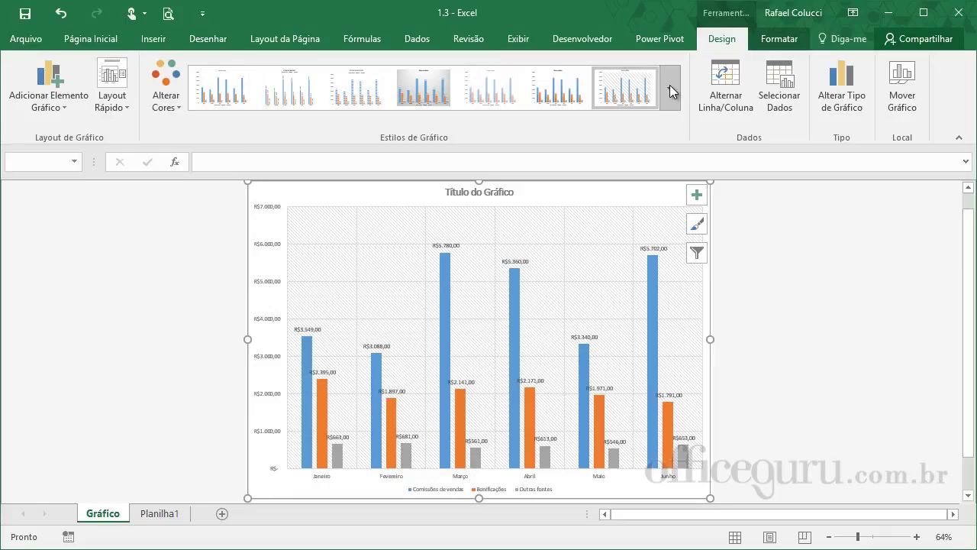
left_click(670, 87)
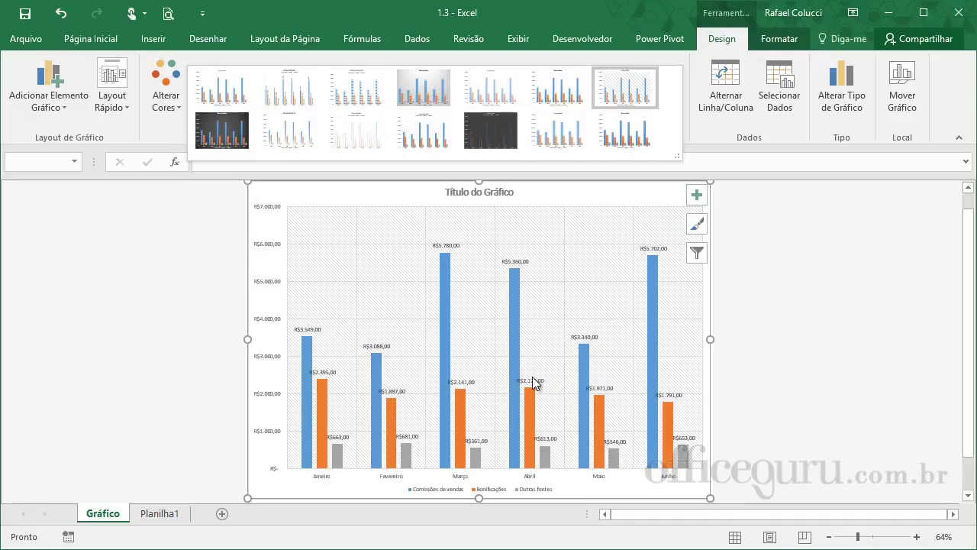
left_click(504, 135)
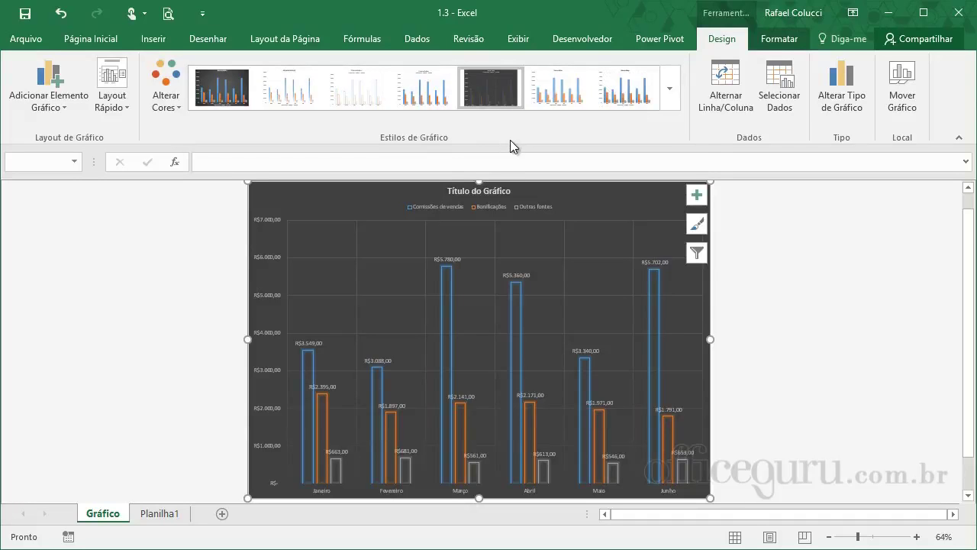
left_click(644, 100)
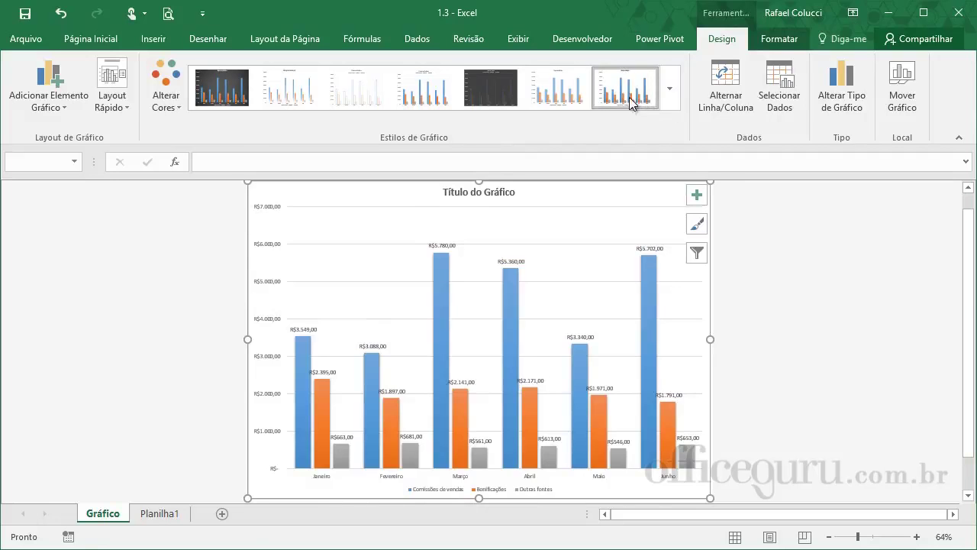
left_click(573, 93)
Step: Apply the second chart style again and recolour the chart with the colourful orange, yellow and green palette
left_click(670, 102)
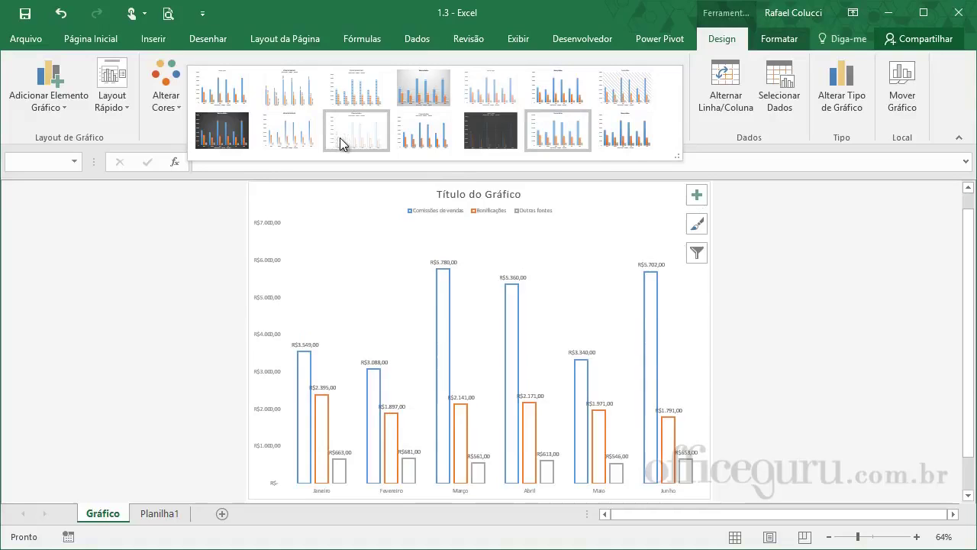
left_click(313, 95)
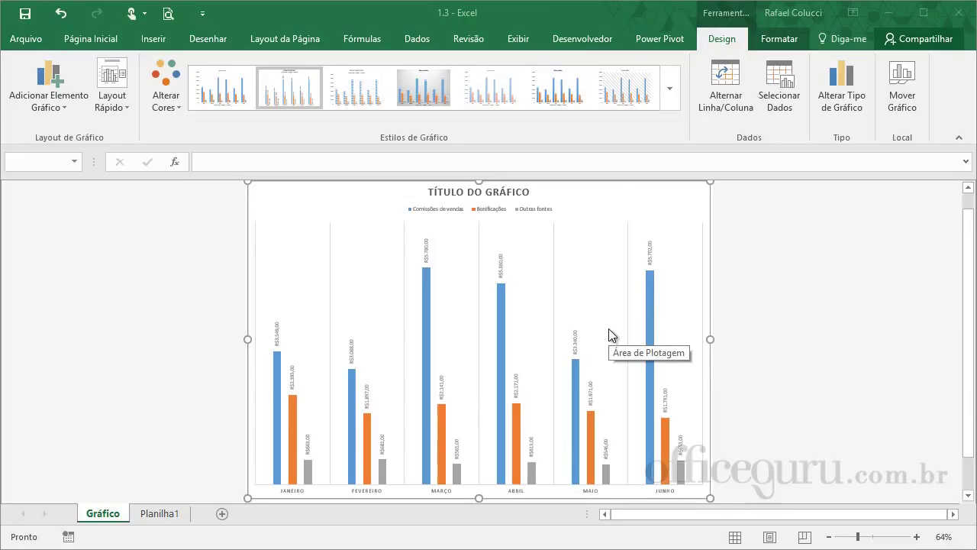
left_click(177, 107)
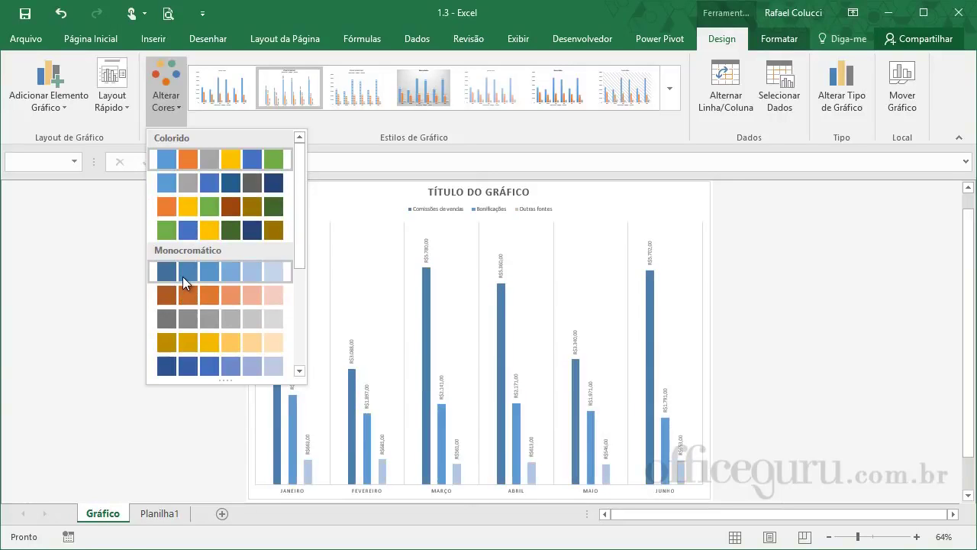
left_click(192, 211)
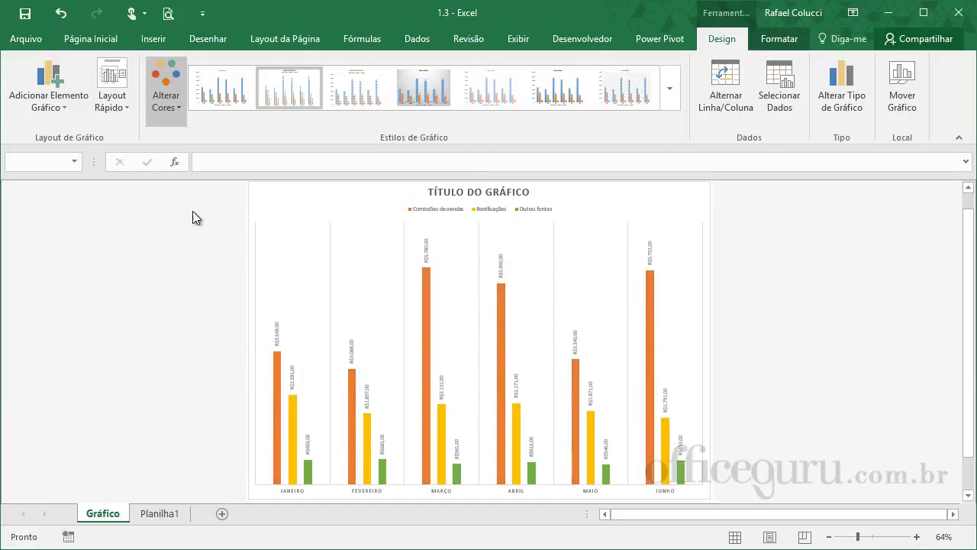
left_click(788, 345)
Step: Increase the font size of the Comissões de vendas data labels to 12
left_click(423, 250)
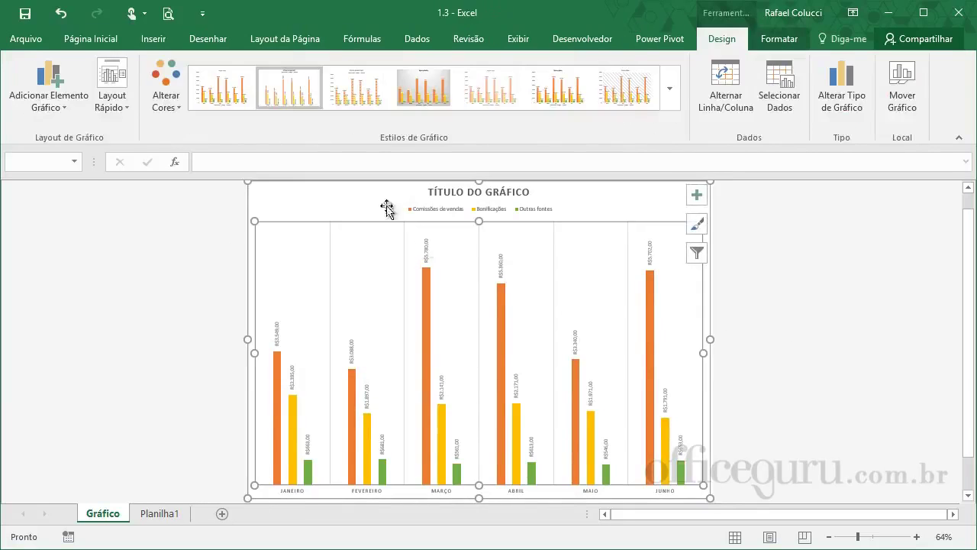
left_click(90, 39)
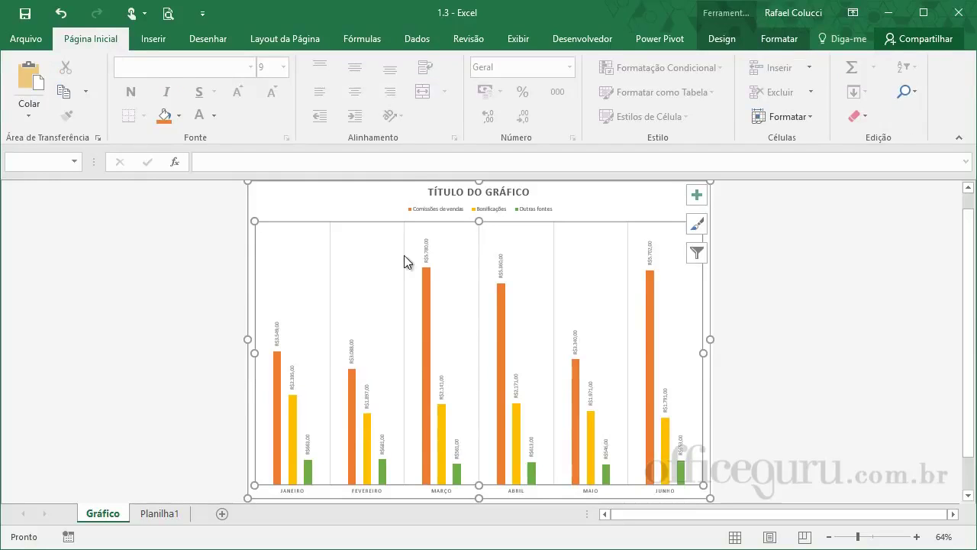
left_click(428, 243)
left_click(238, 92)
left_click(237, 92)
left_click(237, 91)
left_click(237, 92)
left_click(238, 91)
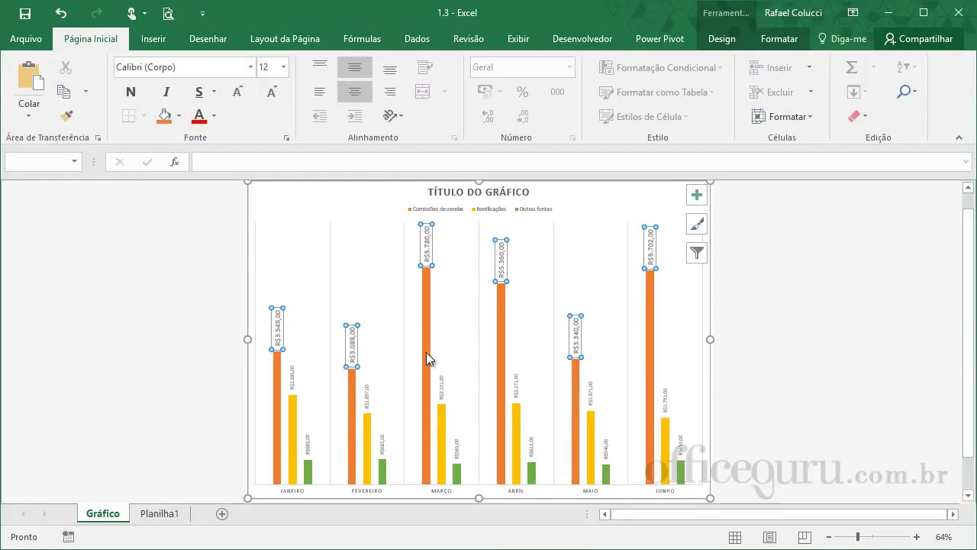
Step: Increase the font size of the Bonificações data labels to 16
left_click(366, 399)
left_click(367, 397)
left_click(237, 92)
left_click(236, 92)
left_click(236, 92)
left_click(236, 92)
left_click(237, 92)
left_click(237, 93)
left_click(236, 92)
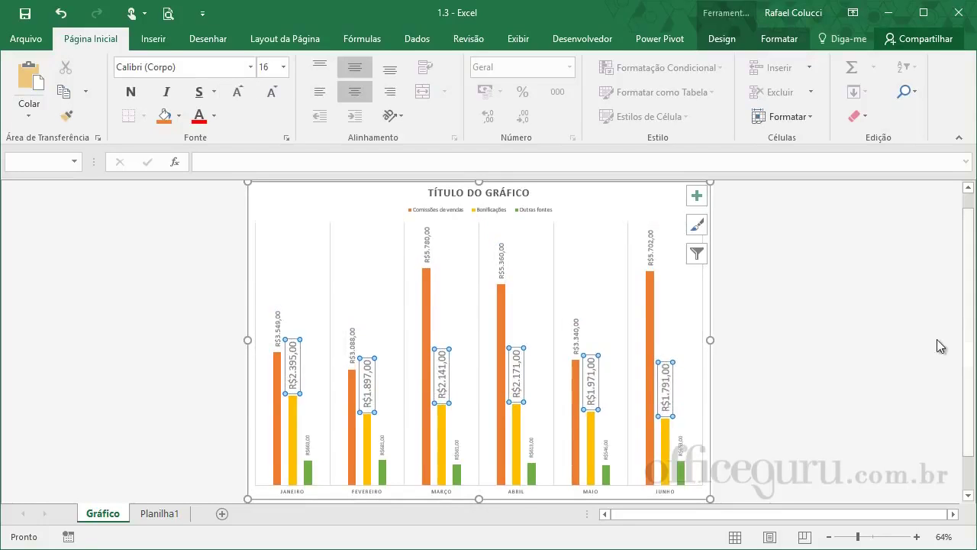
left_click(829, 328)
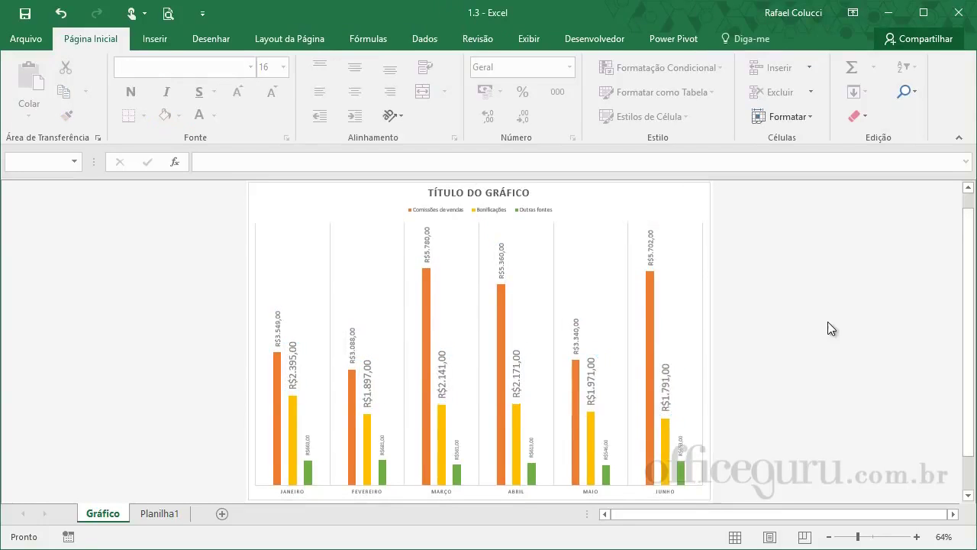
Step: Fill the Comissões de vendas columns with the standard purple colour
left_click(504, 307)
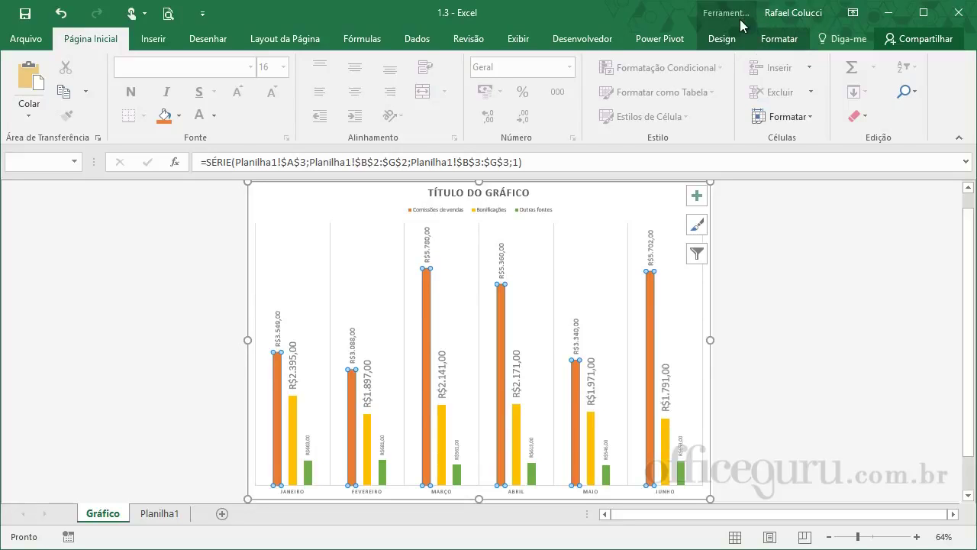
left_click(772, 40)
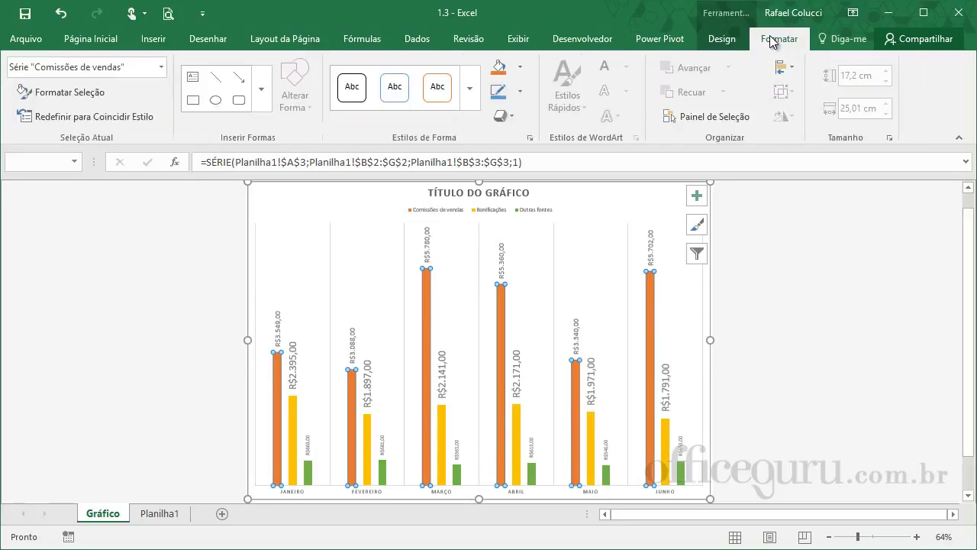
left_click(522, 71)
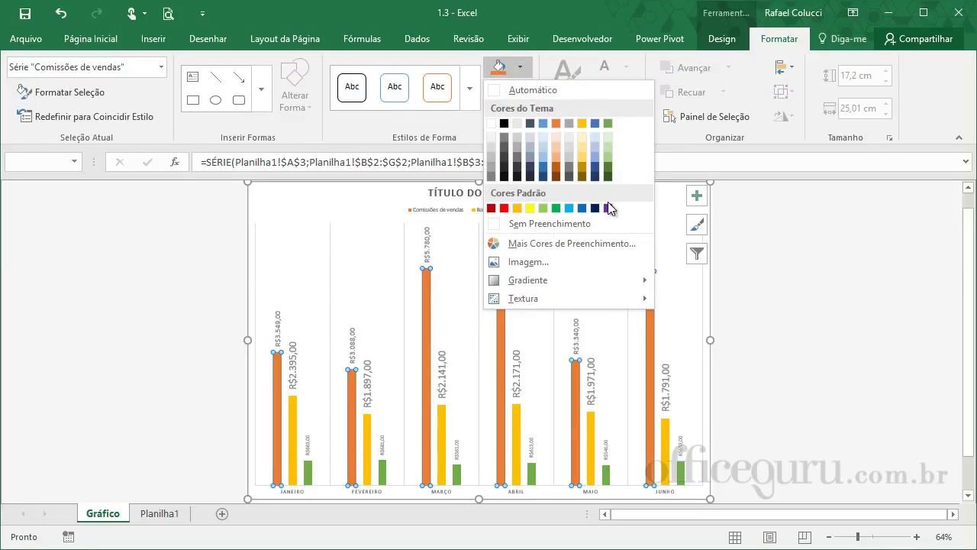
key("Escape")
left_click(814, 267)
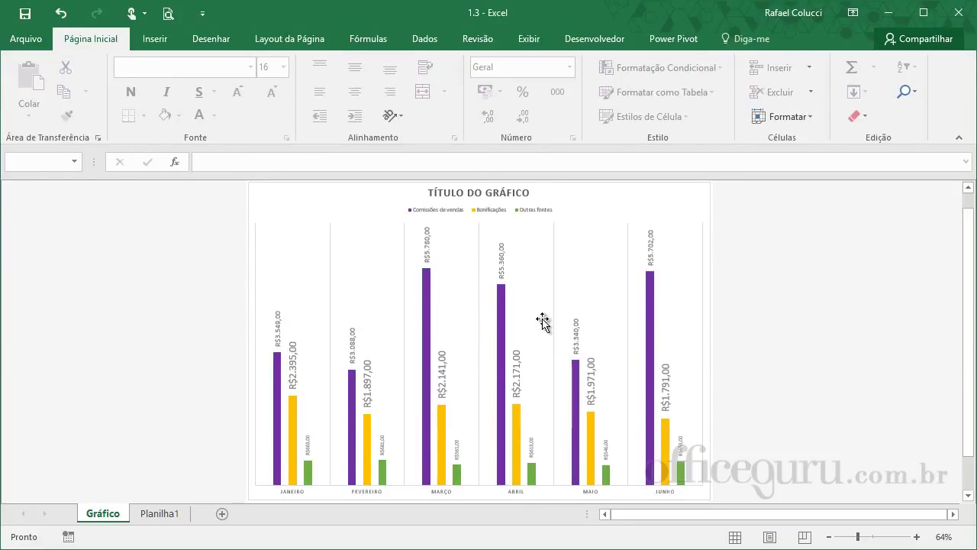
Step: Outline the Comissões de vendas columns in the orange theme colour with a 6 pt line thickness
left_click(500, 336)
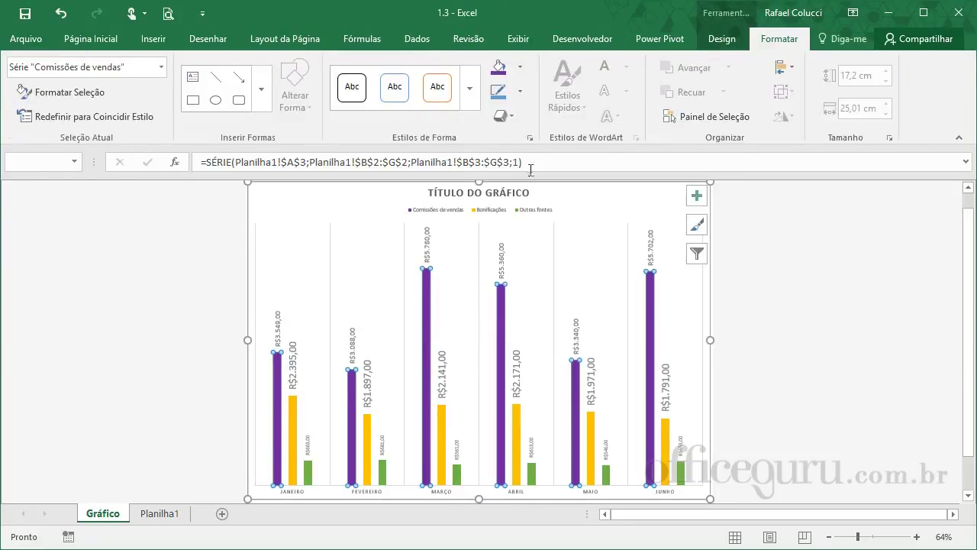
left_click(517, 98)
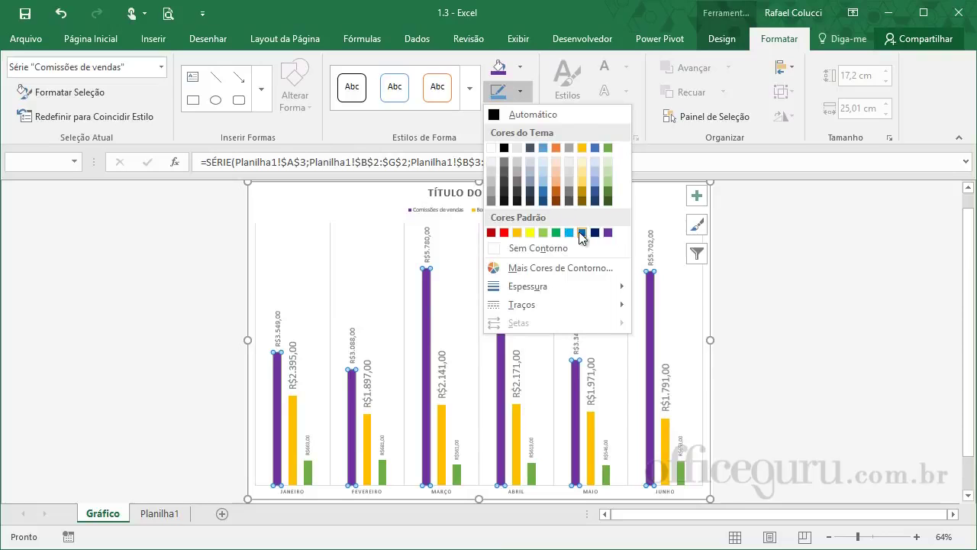
left_click(555, 147)
left_click(522, 94)
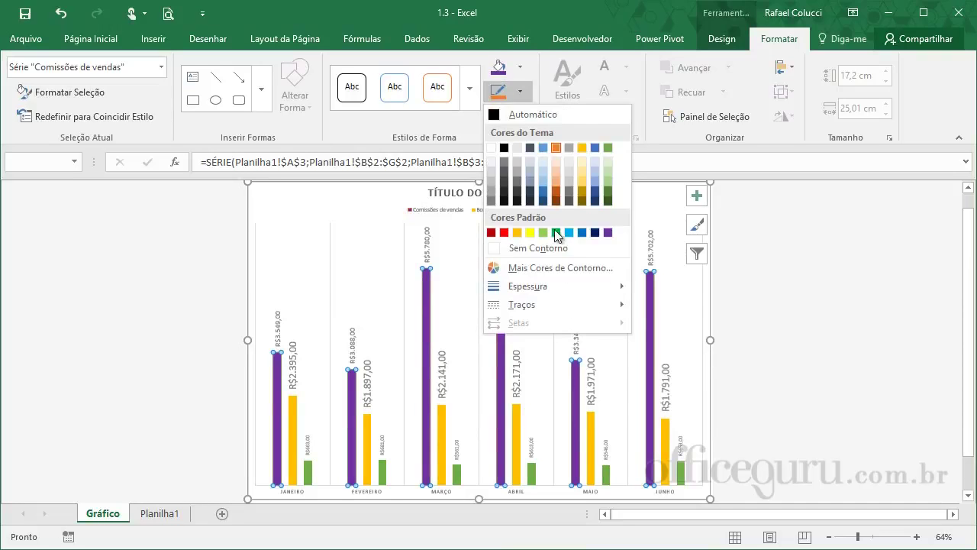
mouse_move(555, 285)
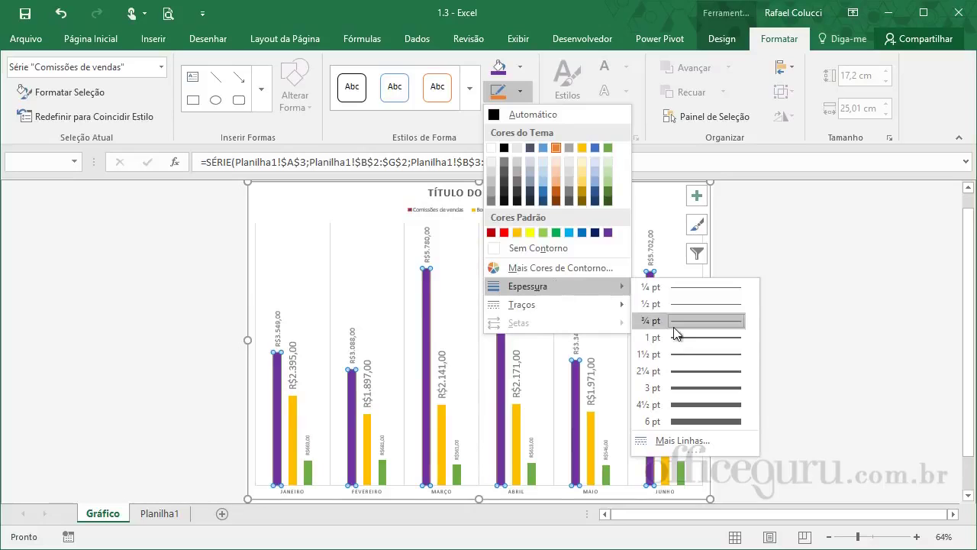
left_click(691, 416)
left_click(800, 358)
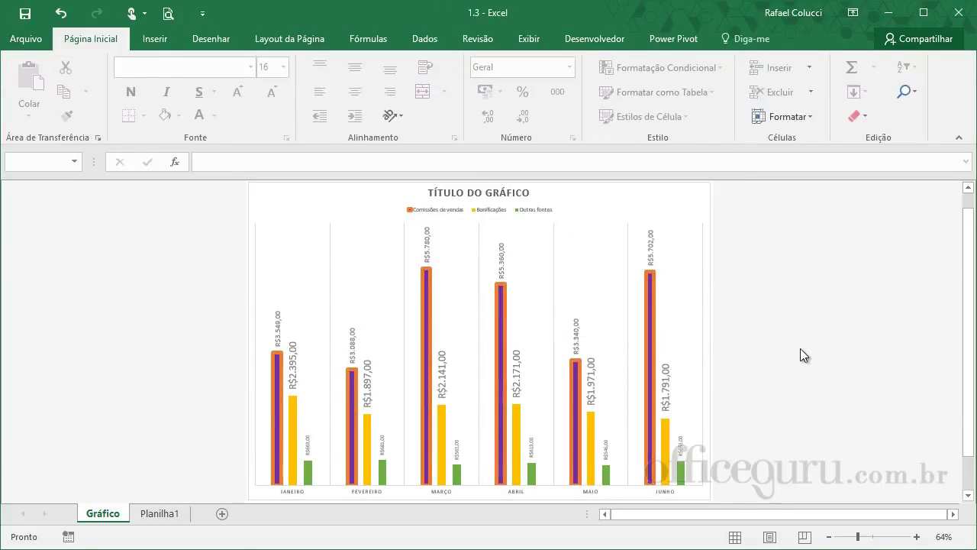
Step: Apply the first inner shadow effect (Interna) to the Bonificações columns
left_click(592, 424)
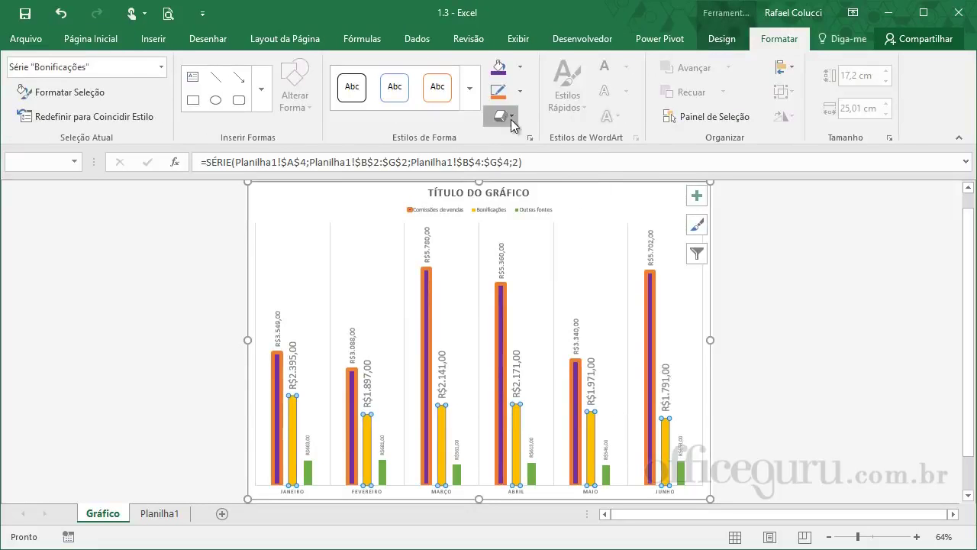
left_click(510, 116)
mouse_move(576, 185)
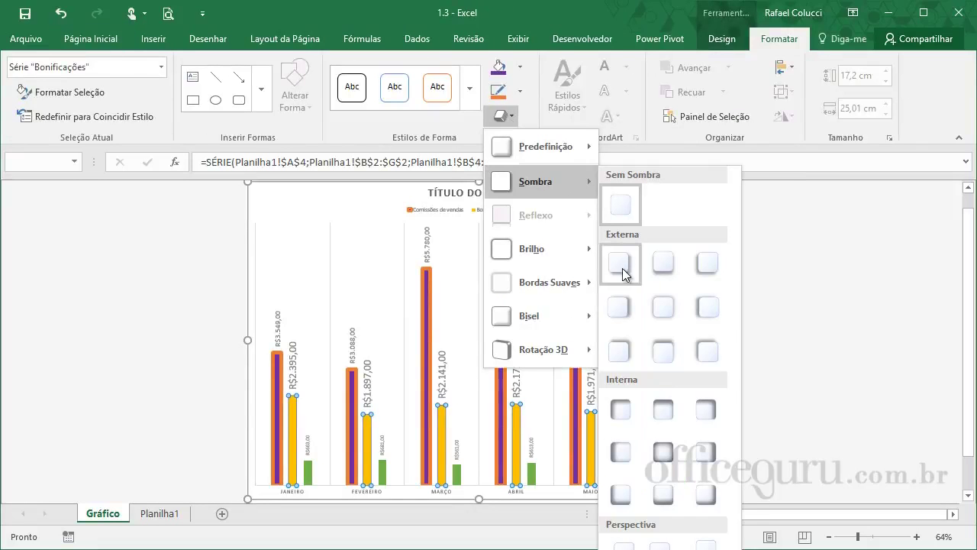
left_click(634, 402)
left_click(812, 343)
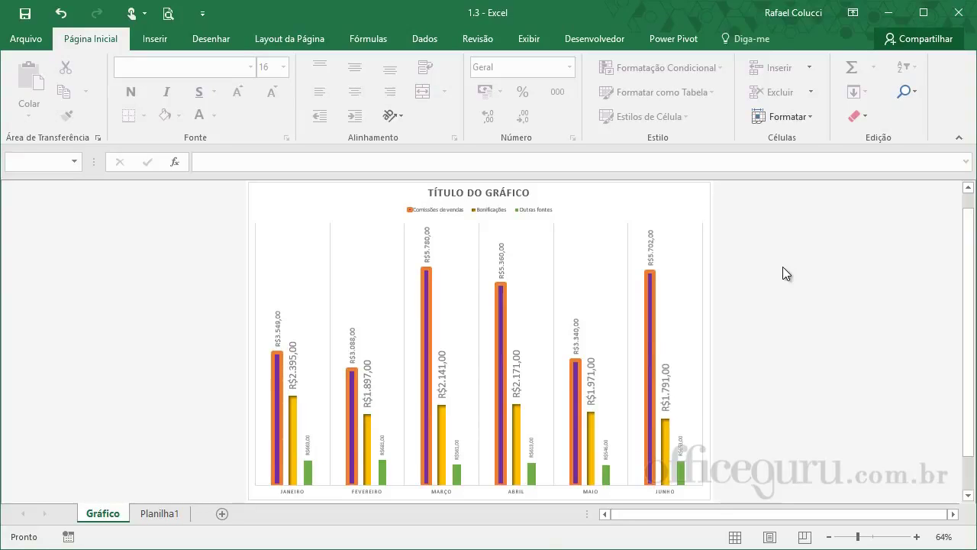
left_click(651, 320)
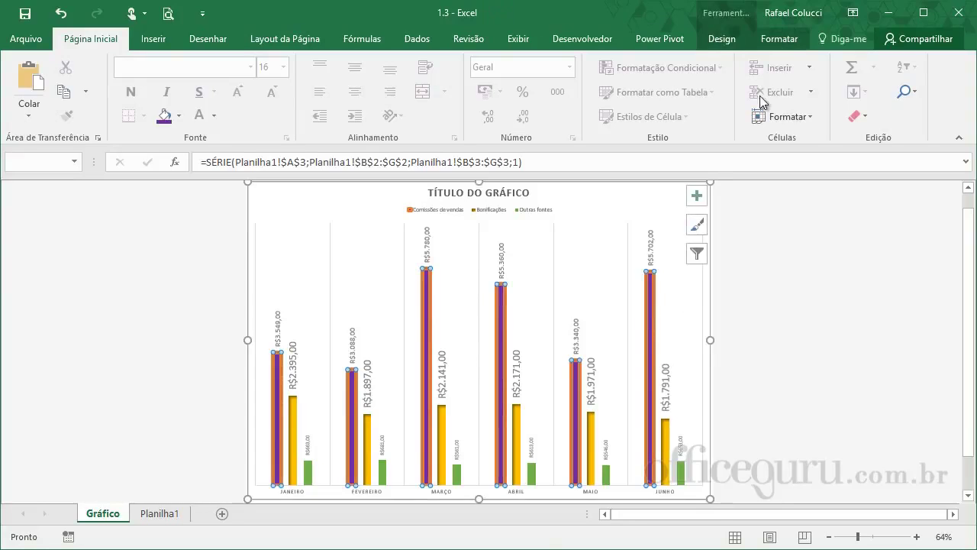
left_click(729, 39)
left_click(763, 39)
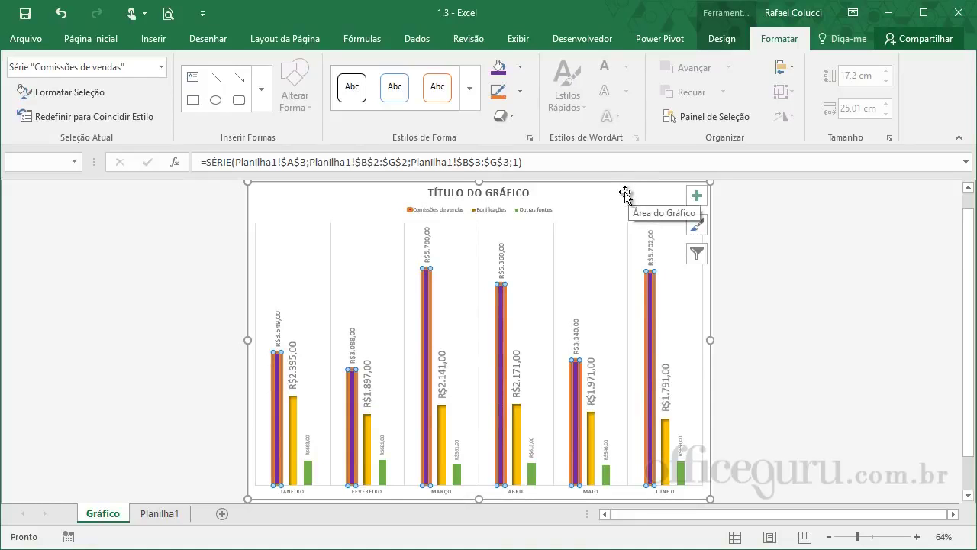
left_click(888, 283)
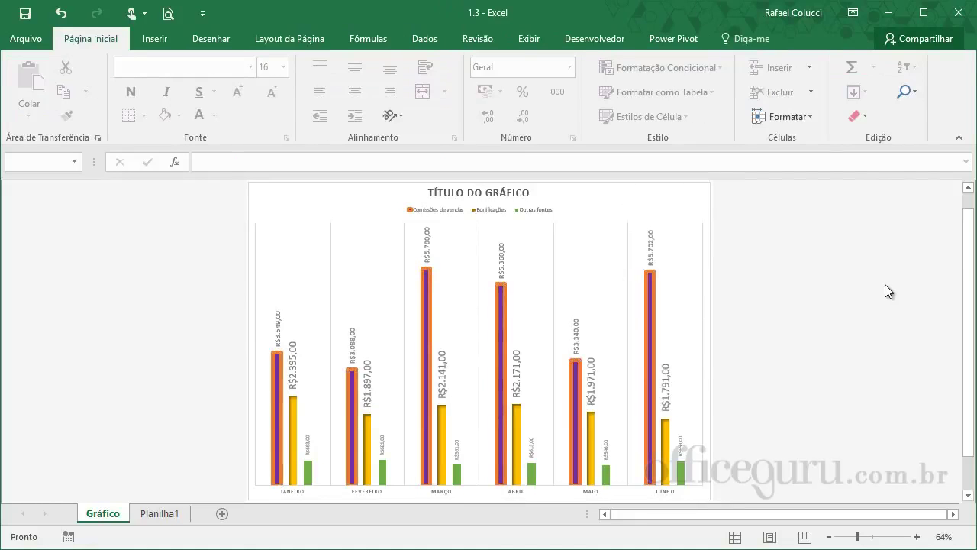